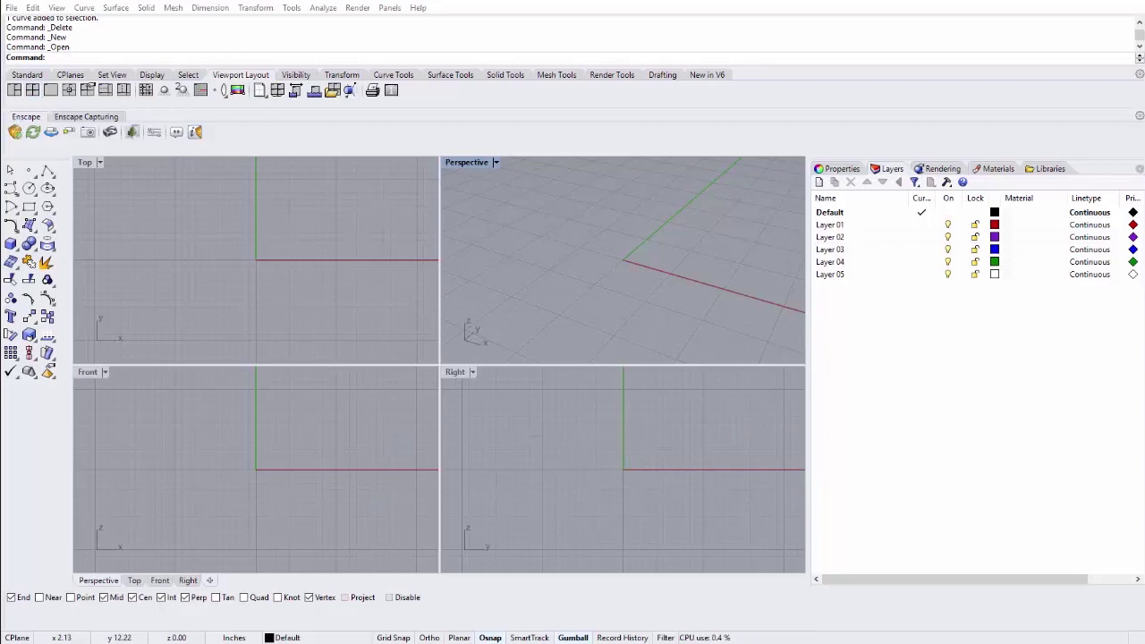
Examine the available file, edit, view, solid, transform, tools, render and panel commands.
{"action": "left_click", "coordinate": [11, 8]}
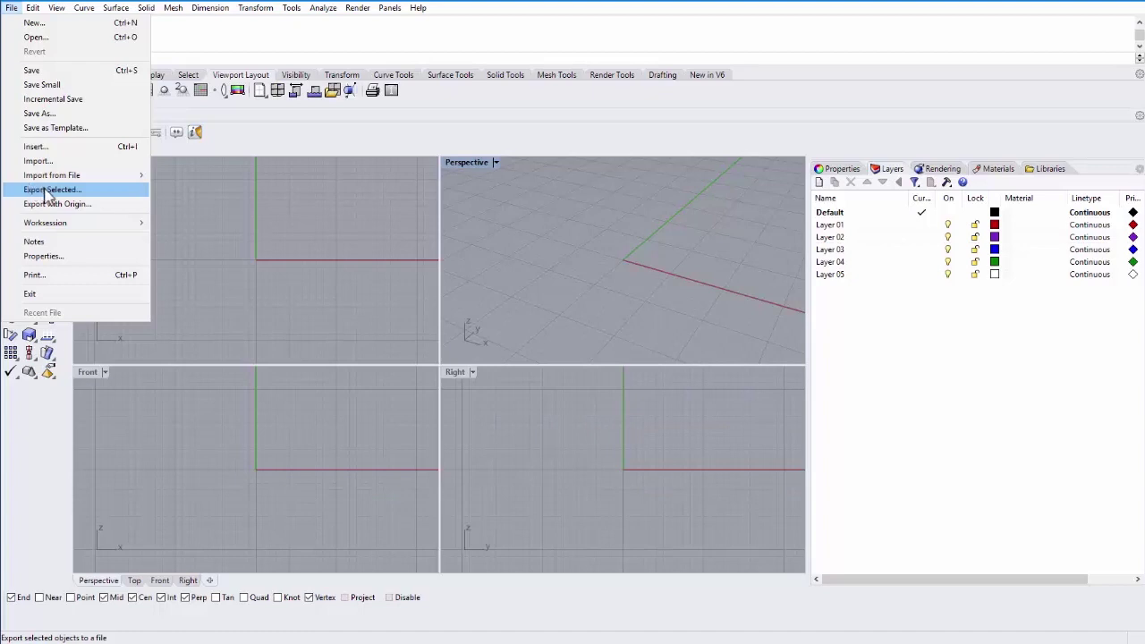
{"action": "mouse_move", "coordinate": [33, 7]}
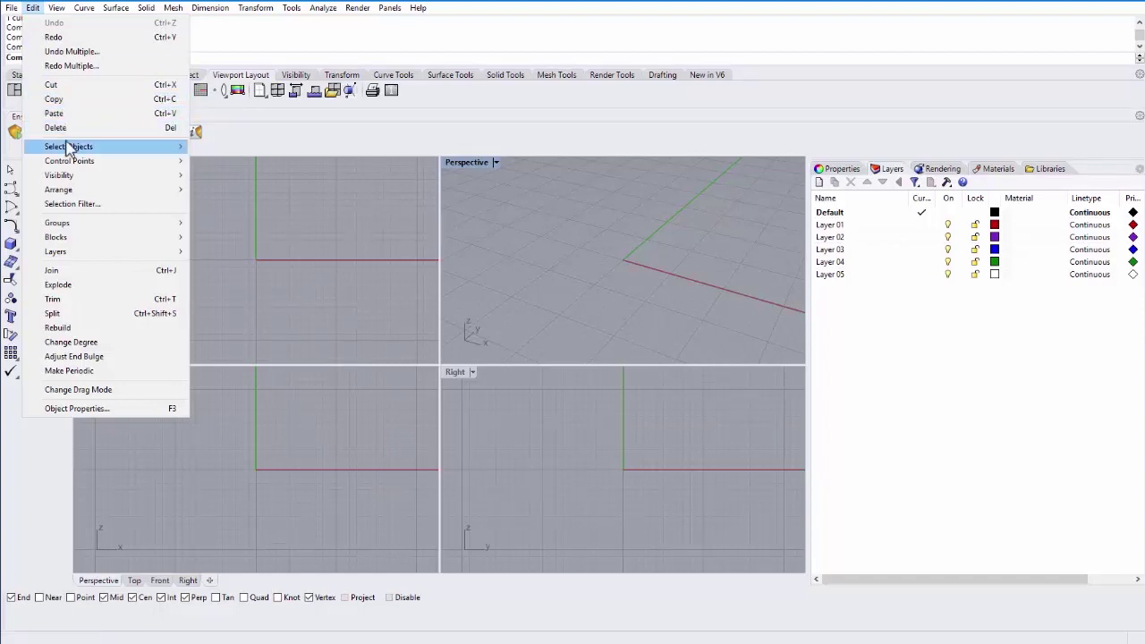
{"action": "mouse_move", "coordinate": [134, 146]}
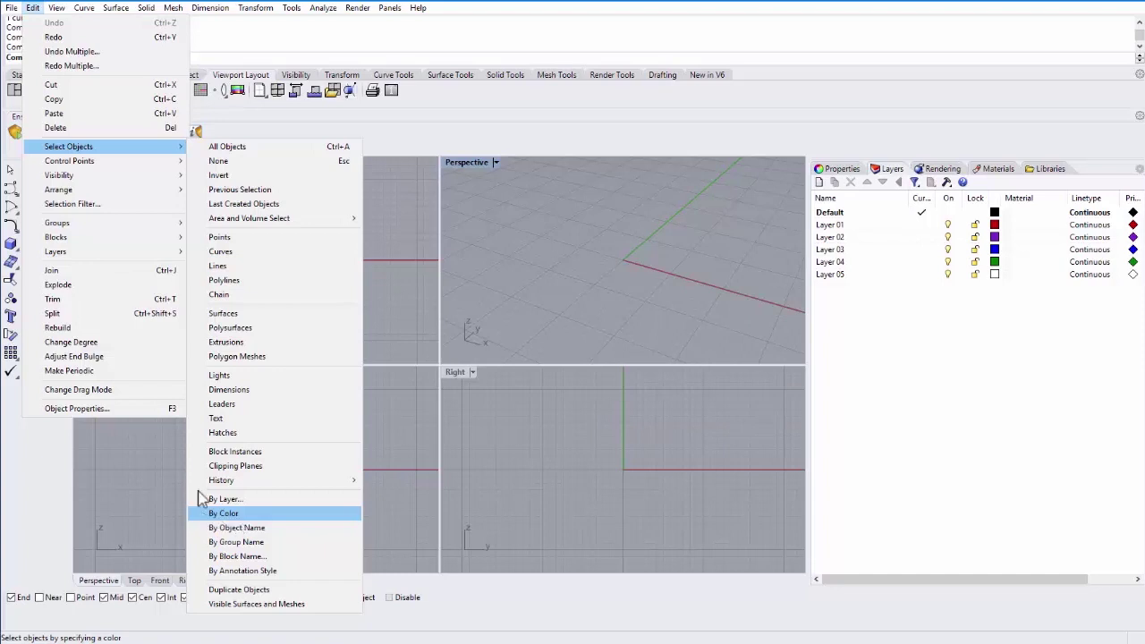
{"action": "mouse_move", "coordinate": [93, 177]}
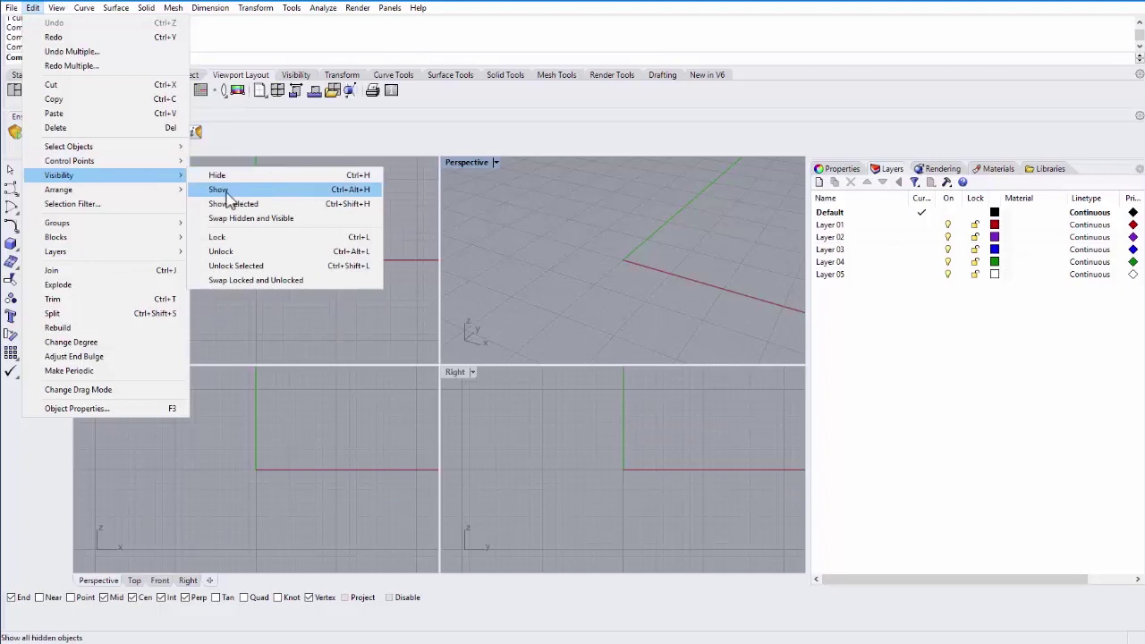
{"action": "mouse_move", "coordinate": [79, 227]}
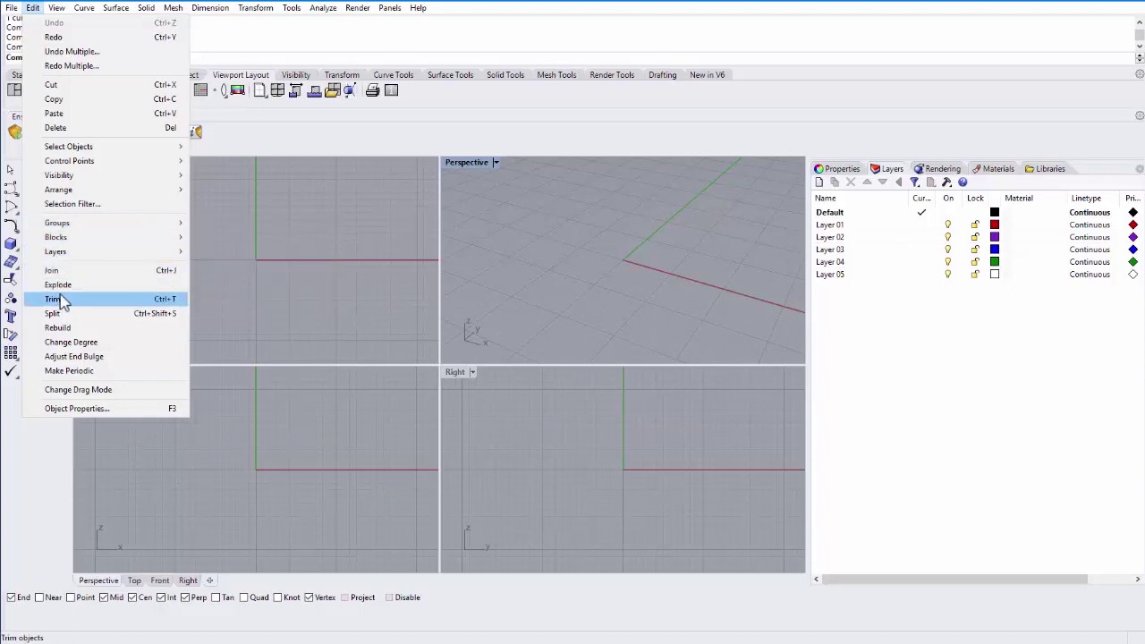
{"action": "left_click", "coordinate": [57, 8]}
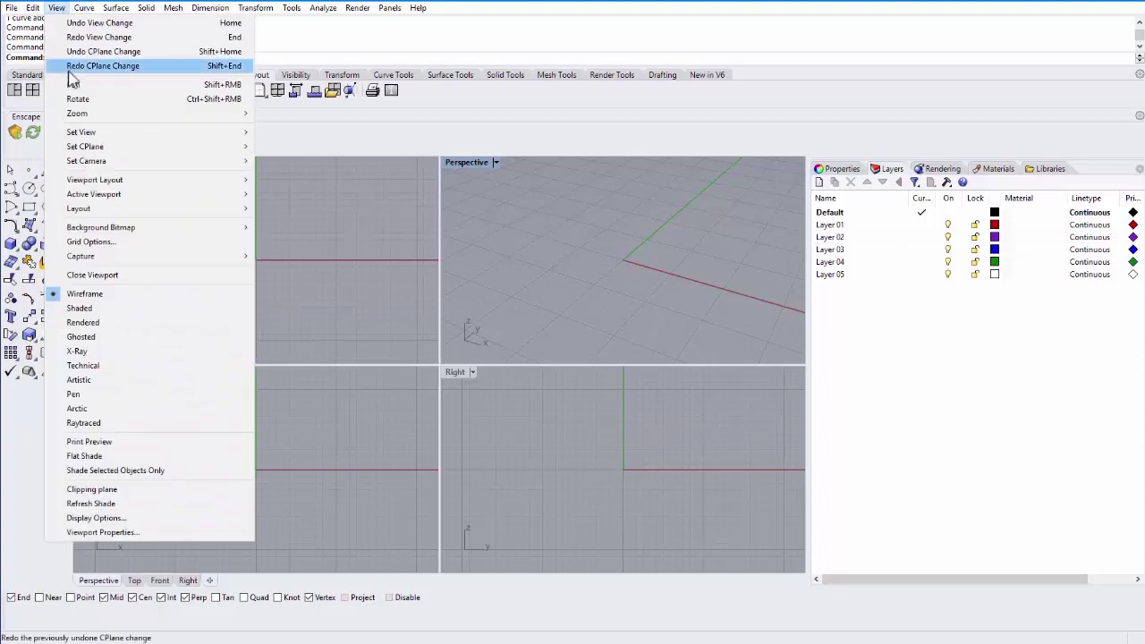
{"action": "mouse_move", "coordinate": [71, 132]}
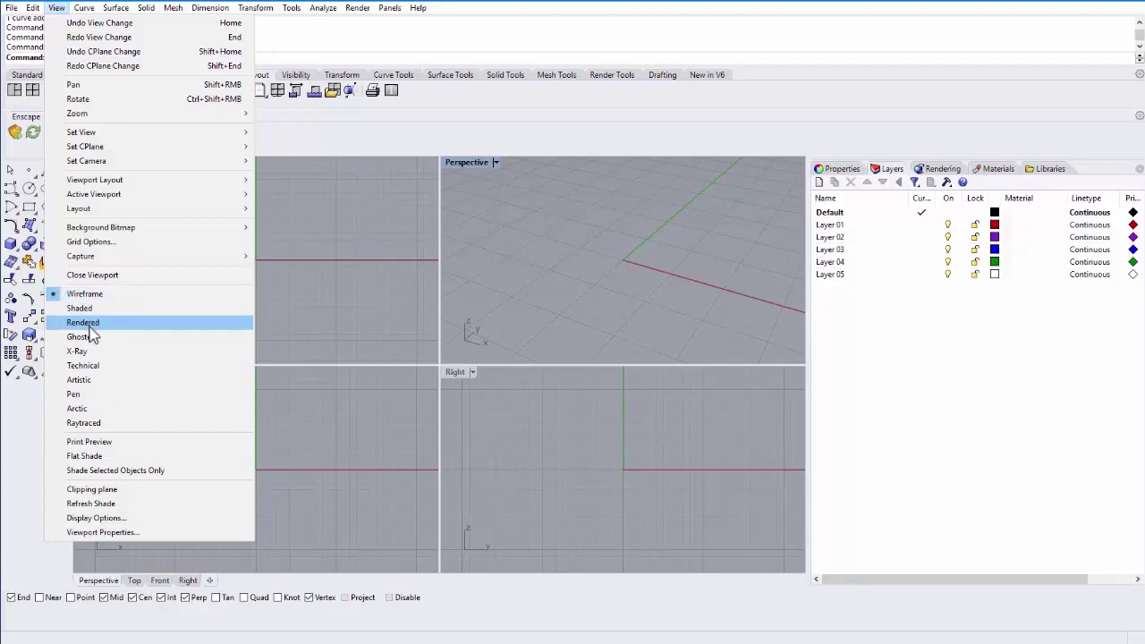
{"action": "mouse_move", "coordinate": [89, 9]}
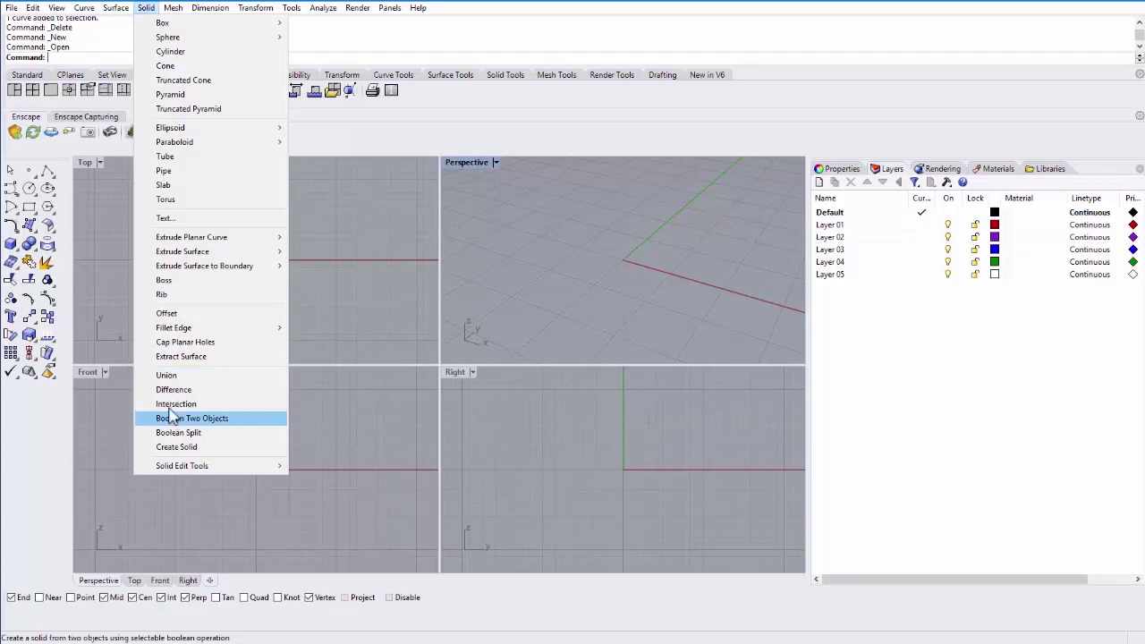
{"action": "mouse_move", "coordinate": [180, 15]}
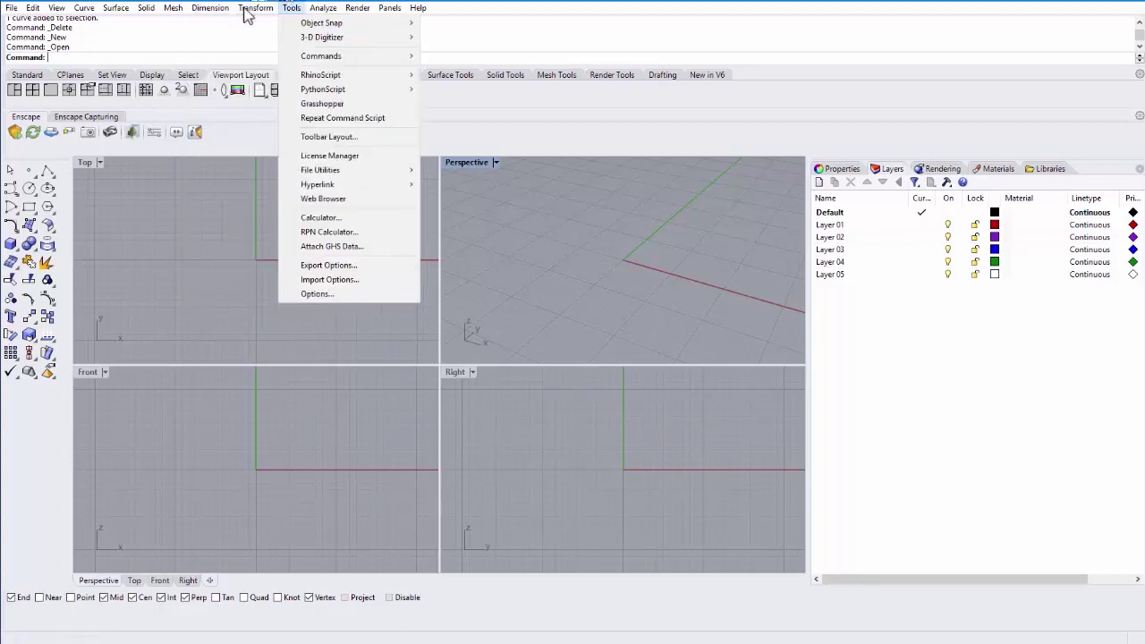
{"action": "mouse_move", "coordinate": [250, 17]}
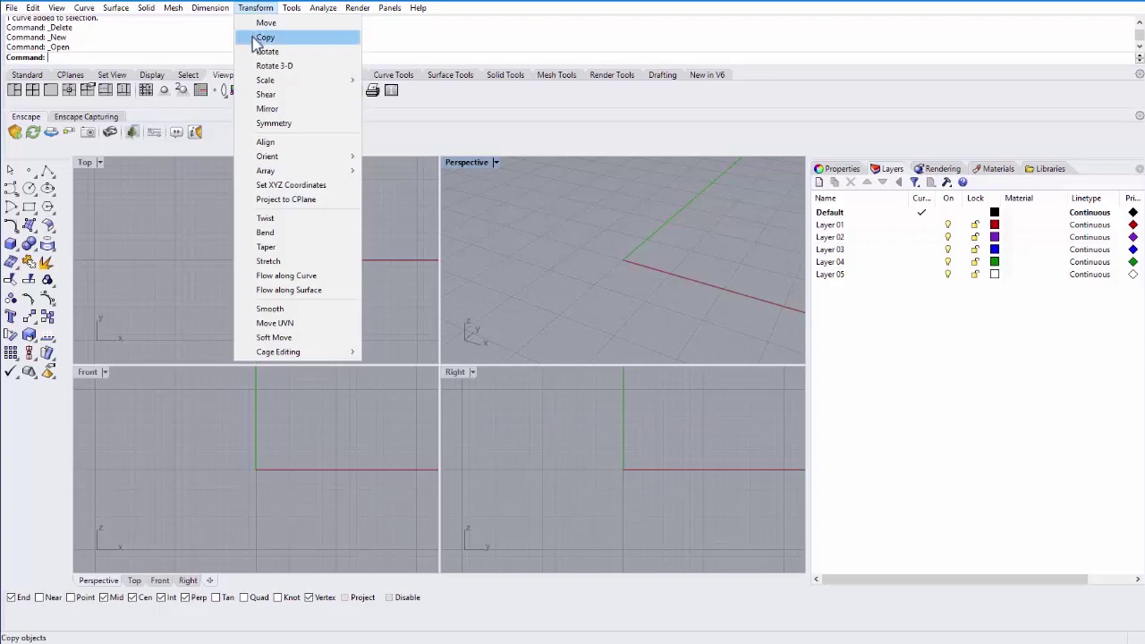
{"action": "mouse_move", "coordinate": [260, 81]}
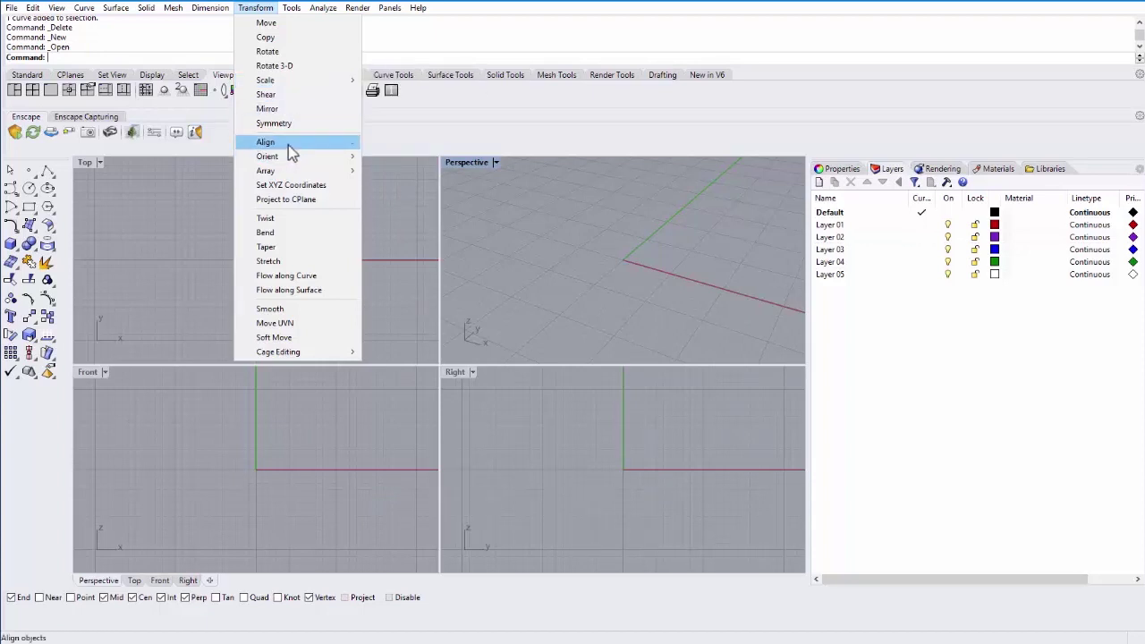
{"action": "mouse_move", "coordinate": [286, 156]}
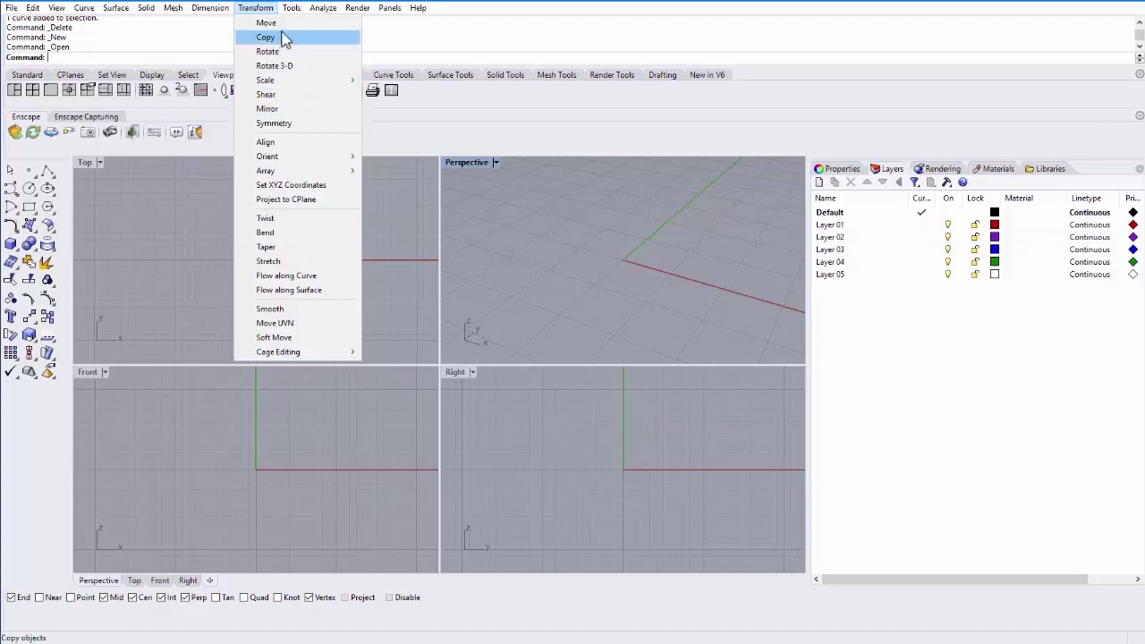
{"action": "mouse_move", "coordinate": [288, 11]}
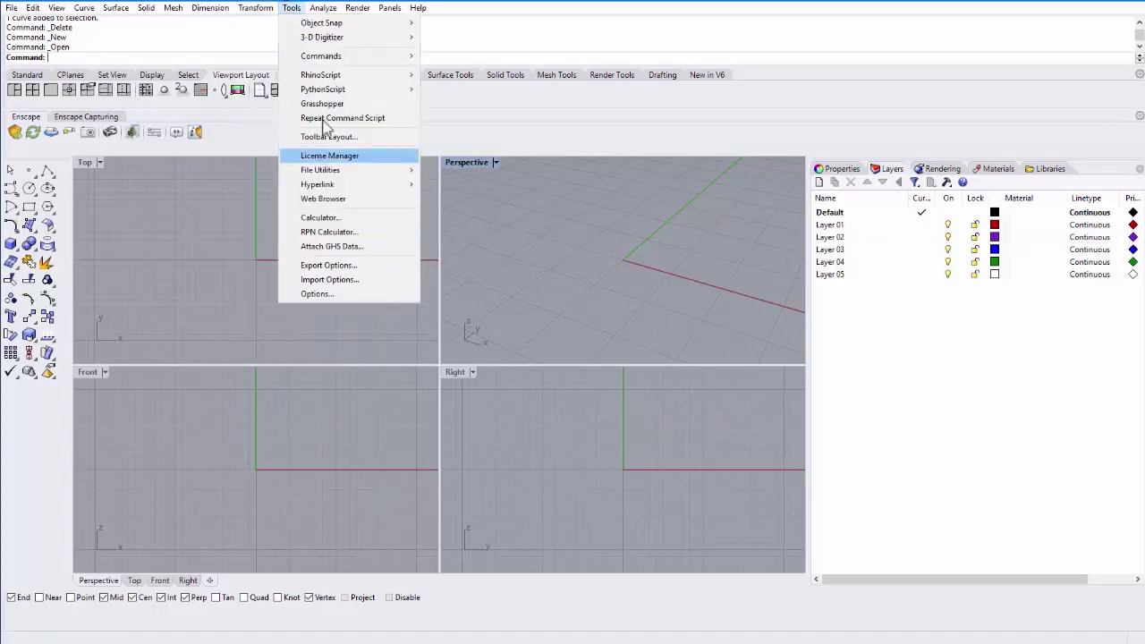
{"action": "mouse_move", "coordinate": [329, 79]}
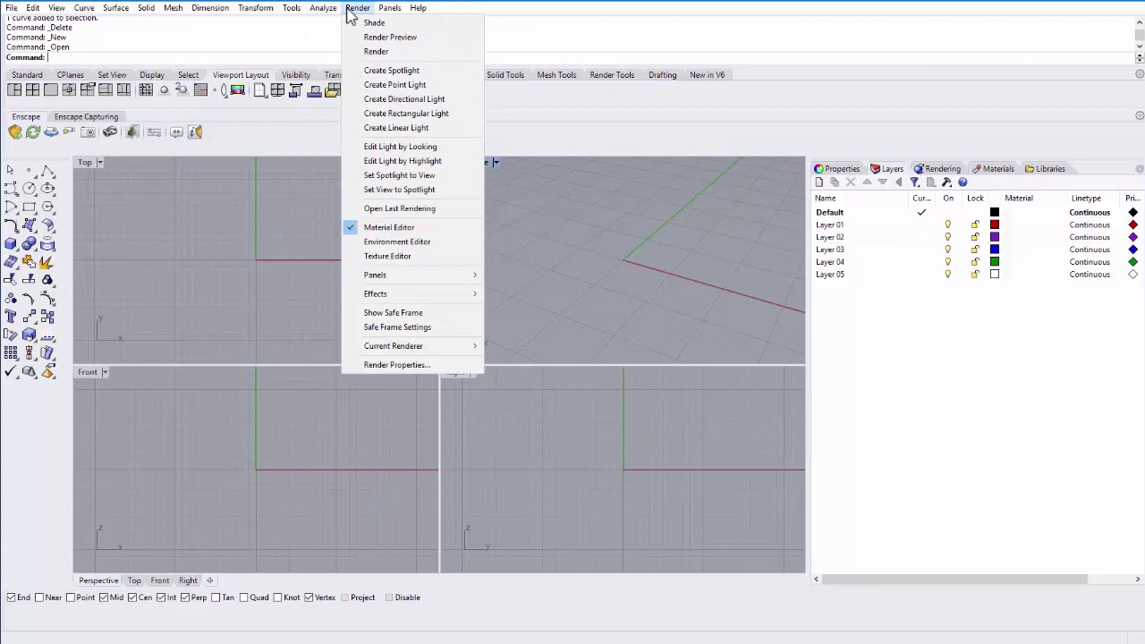
{"action": "mouse_move", "coordinate": [386, 9]}
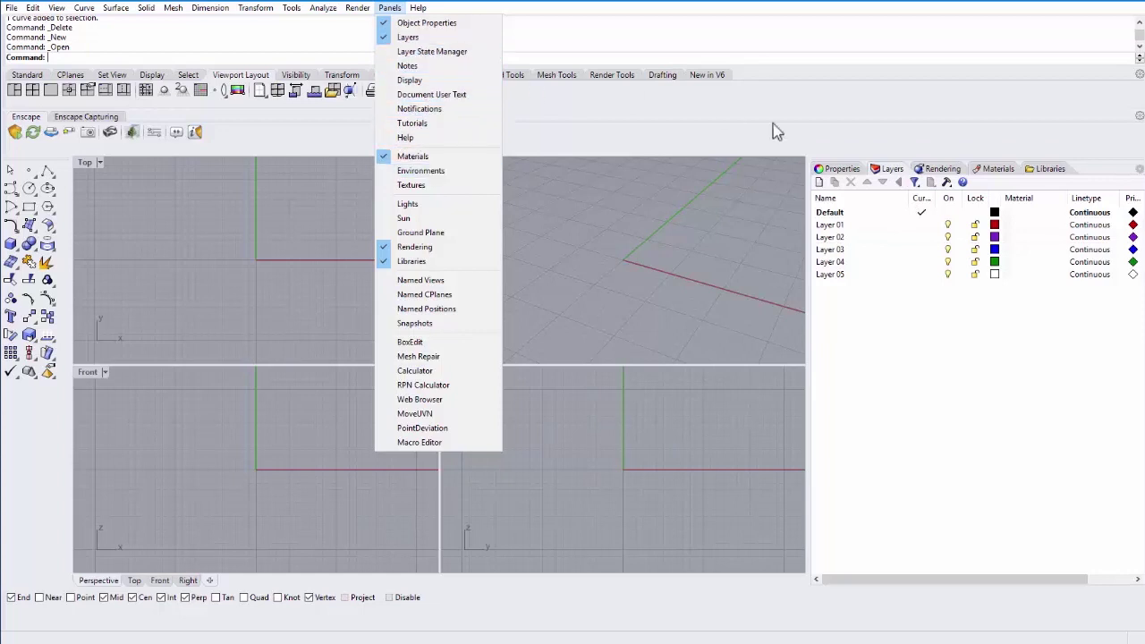
Look up the Line command among the command-prompt suggestions without running it.
{"action": "left_click", "coordinate": [176, 44]}
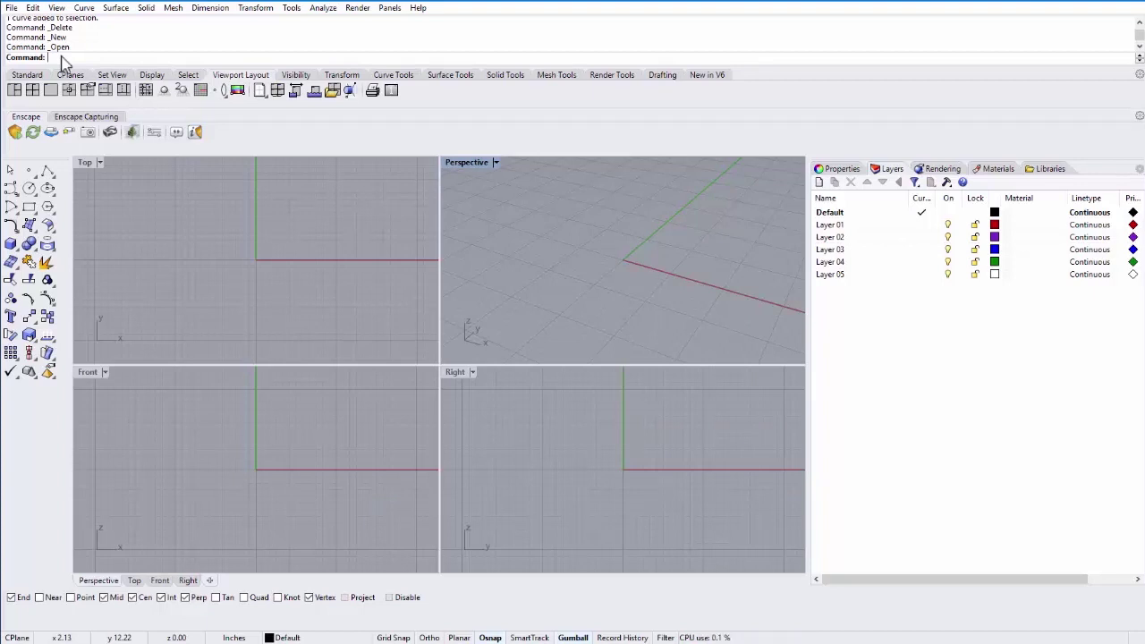
{"action": "type", "text": "Line"}
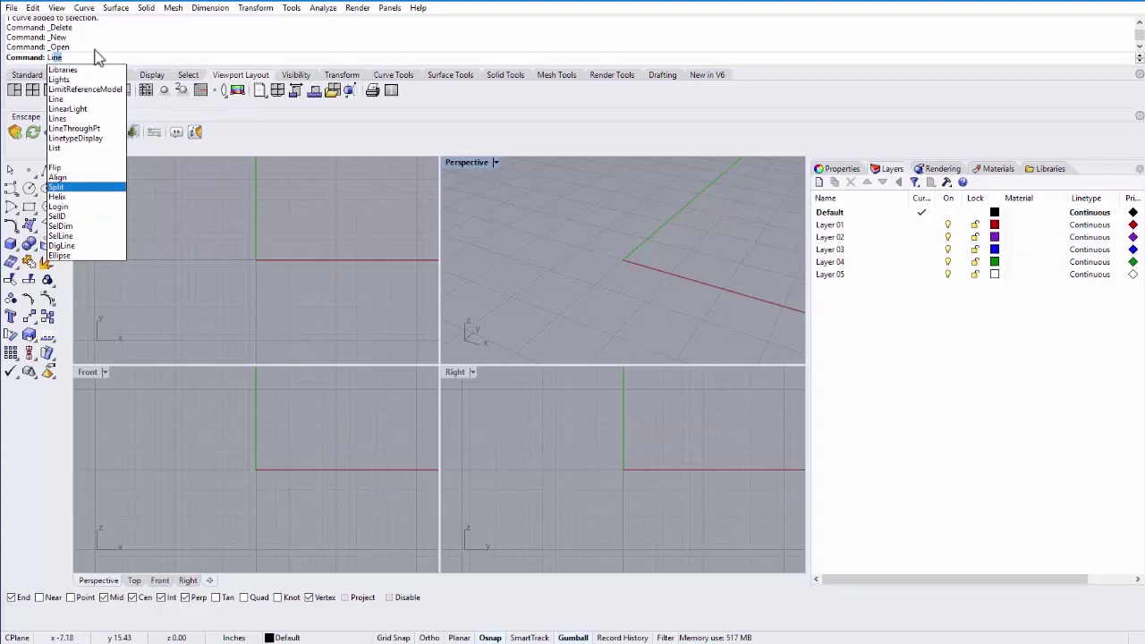
{"action": "left_click", "coordinate": [239, 243]}
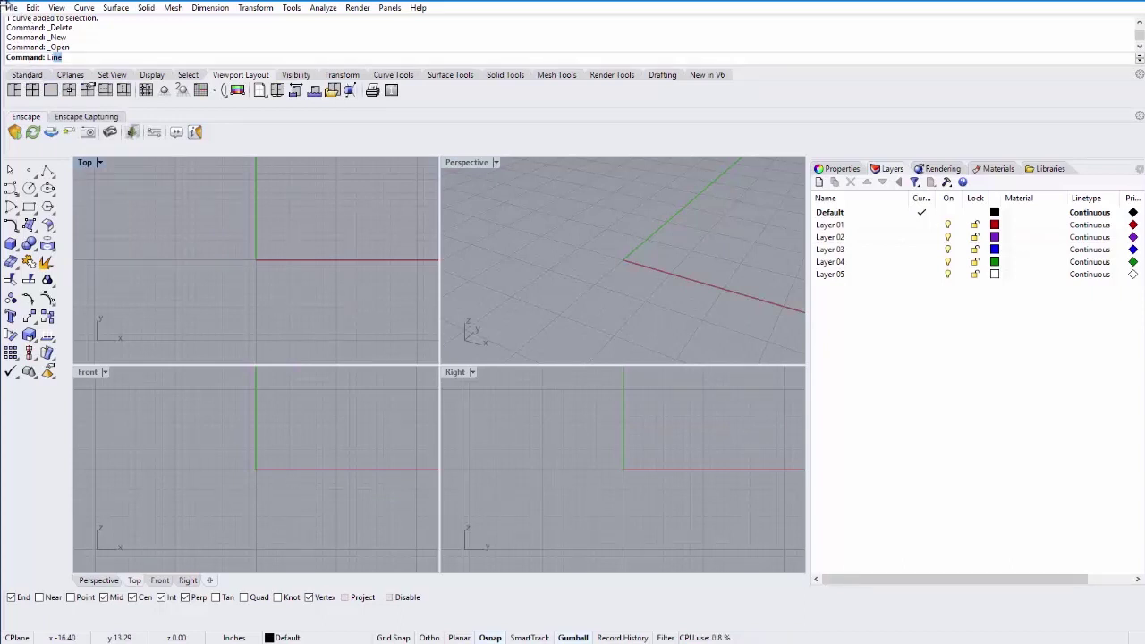
Browse the Standard, Curve Tools, Surface Tools, Transform and Visibility tool sets.
{"action": "left_click", "coordinate": [27, 75]}
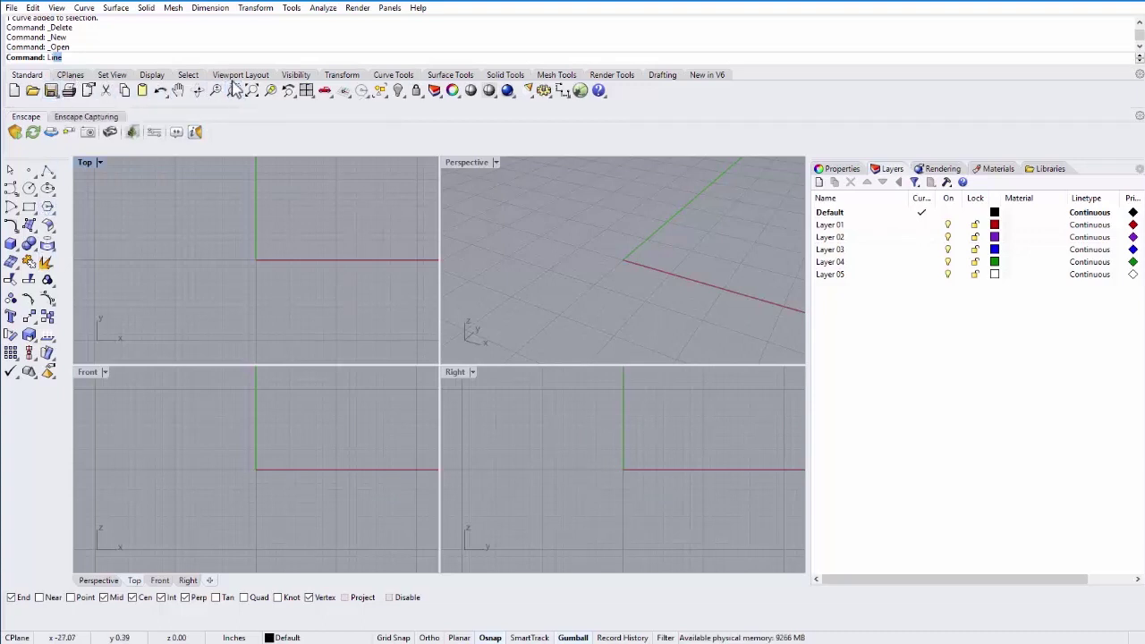
{"action": "left_click", "coordinate": [380, 75]}
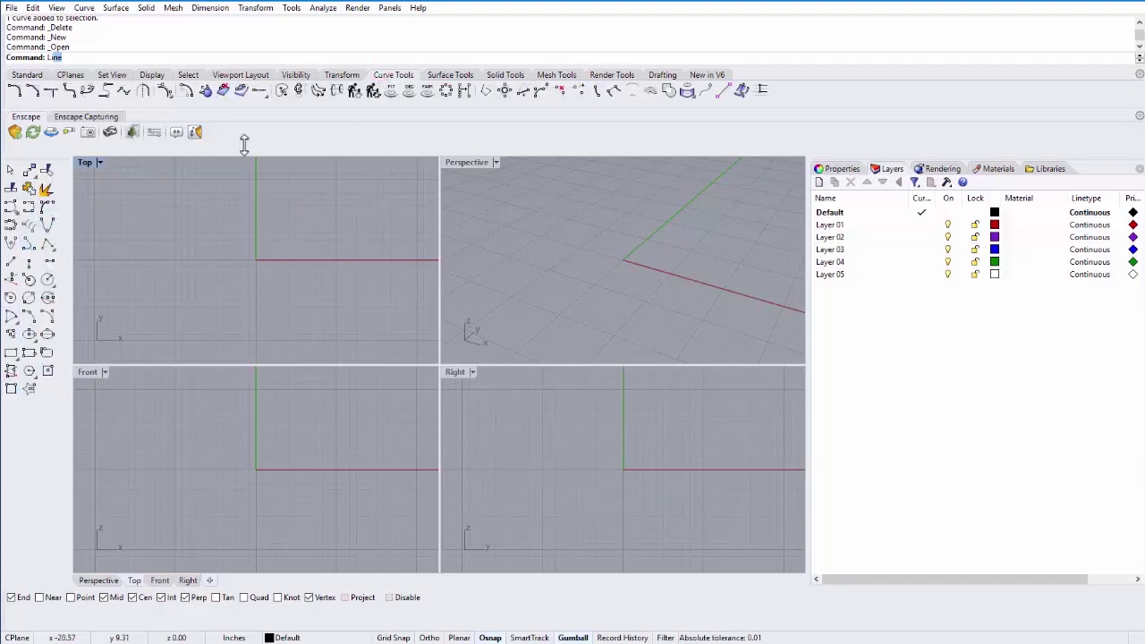
{"action": "left_click", "coordinate": [432, 74]}
{"action": "left_click", "coordinate": [349, 73]}
{"action": "left_click", "coordinate": [294, 75]}
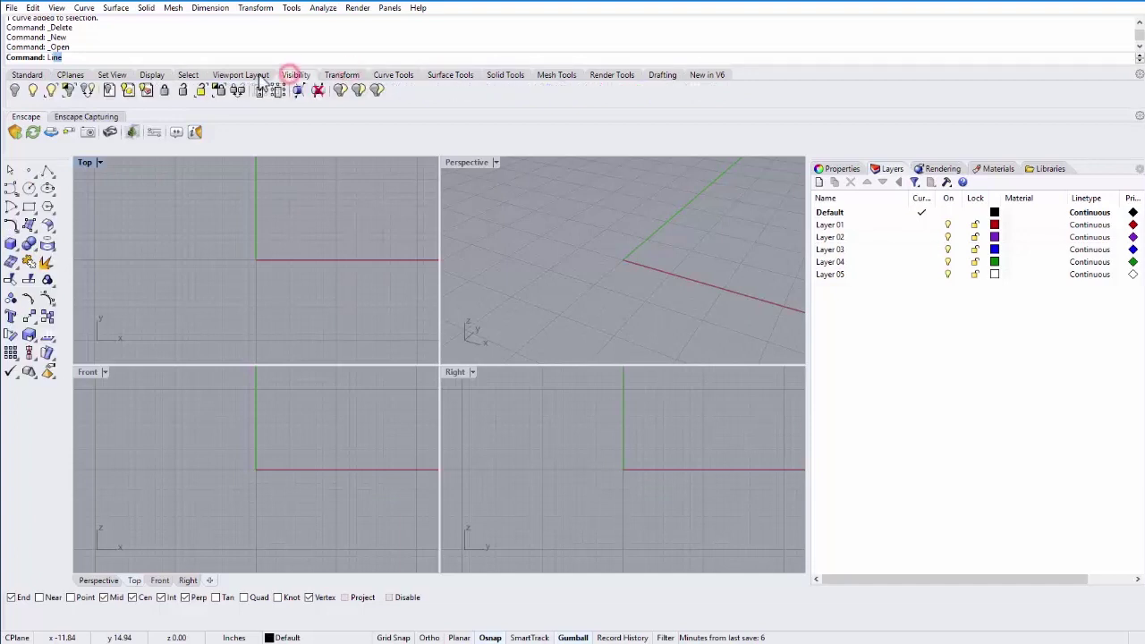
Activate the Top, Perspective, Front and Right viewports in turn, ending on Perspective.
{"action": "left_click", "coordinate": [106, 181]}
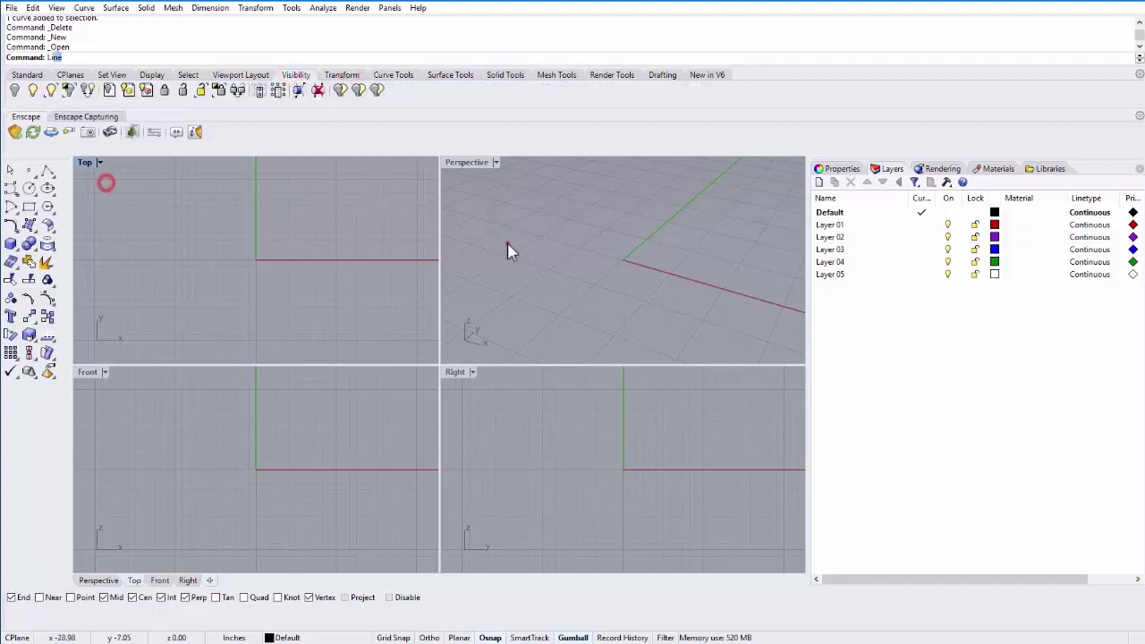
{"action": "left_click", "coordinate": [506, 243]}
{"action": "left_click", "coordinate": [238, 435]}
{"action": "left_click", "coordinate": [596, 462]}
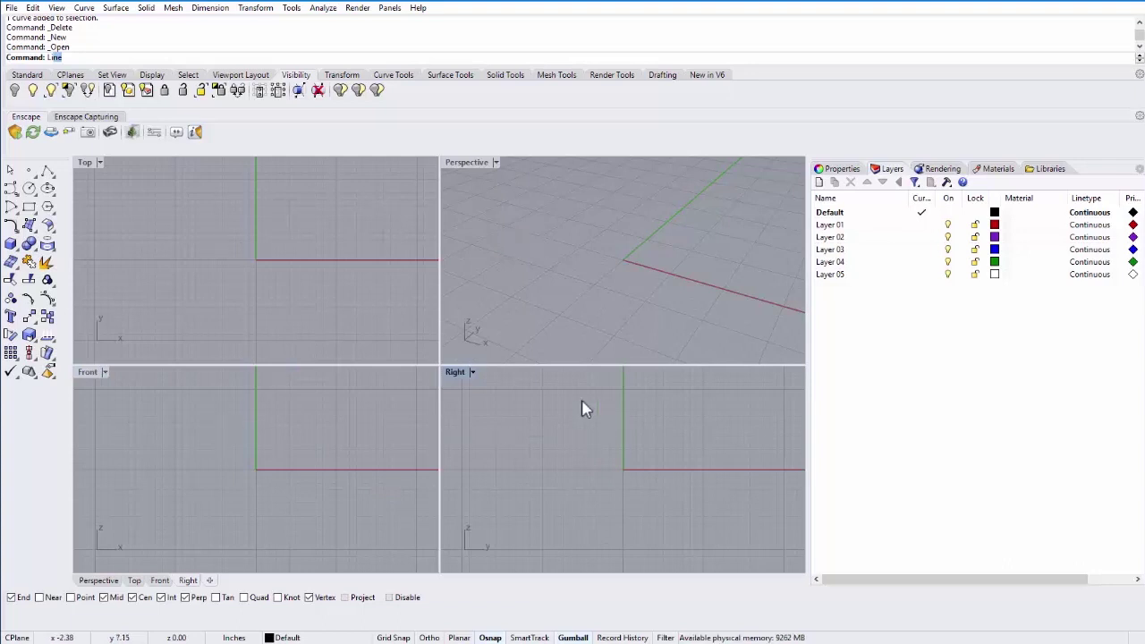
{"action": "left_click", "coordinate": [560, 229]}
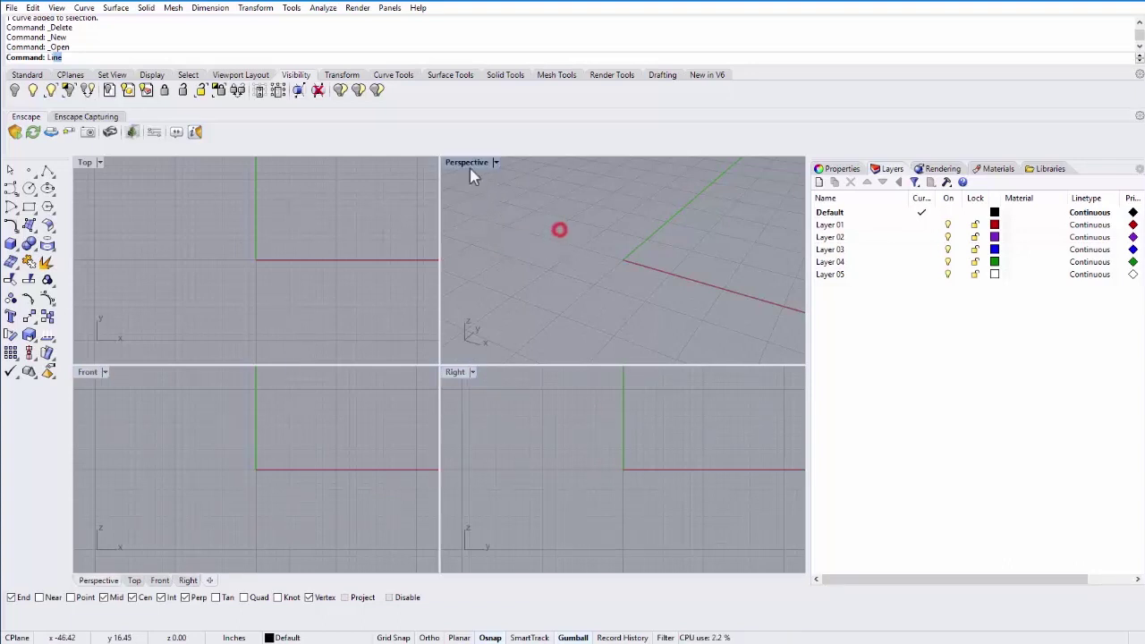
Maximize the Perspective viewport and restore the four-viewport layout, two times in a row.
{"action": "double_click", "coordinate": [468, 164]}
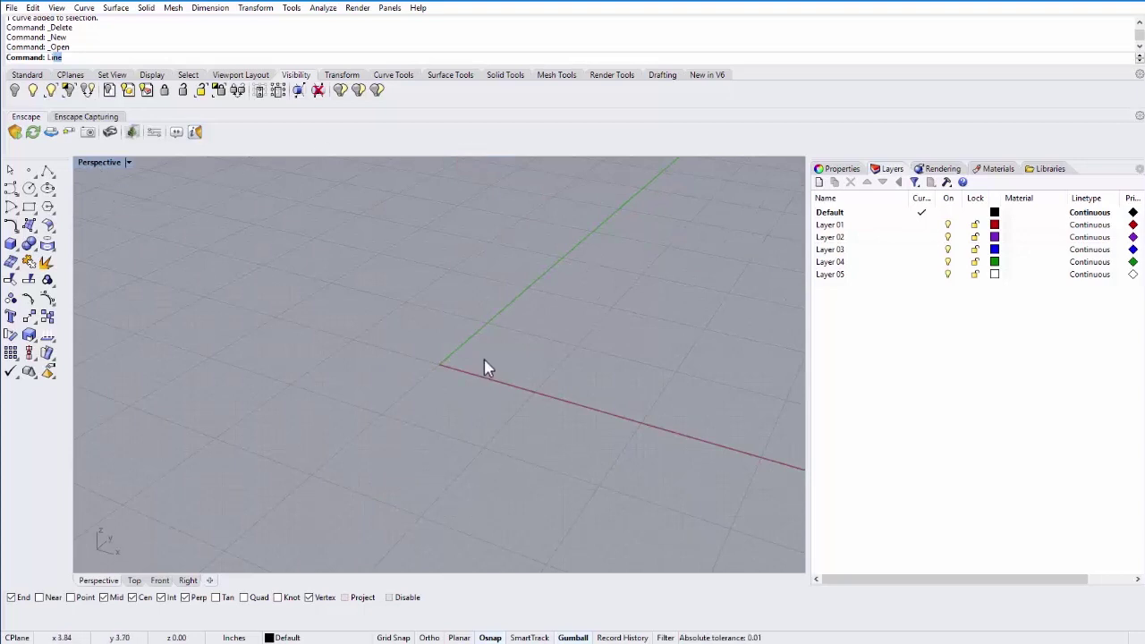
{"action": "double_click", "coordinate": [100, 165]}
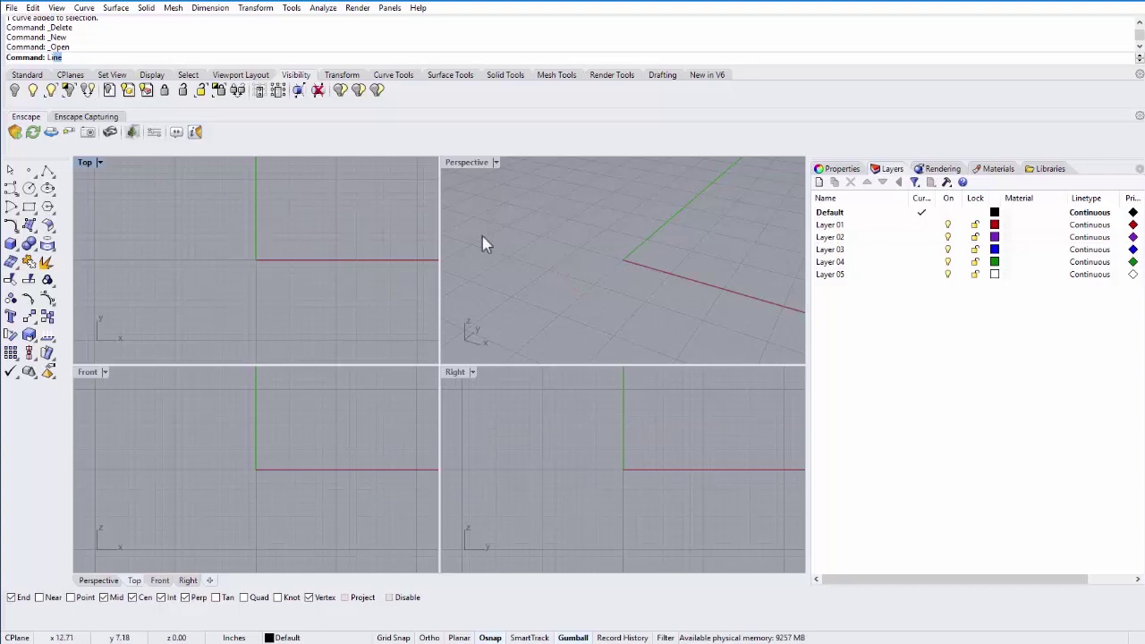
{"action": "double_click", "coordinate": [466, 163]}
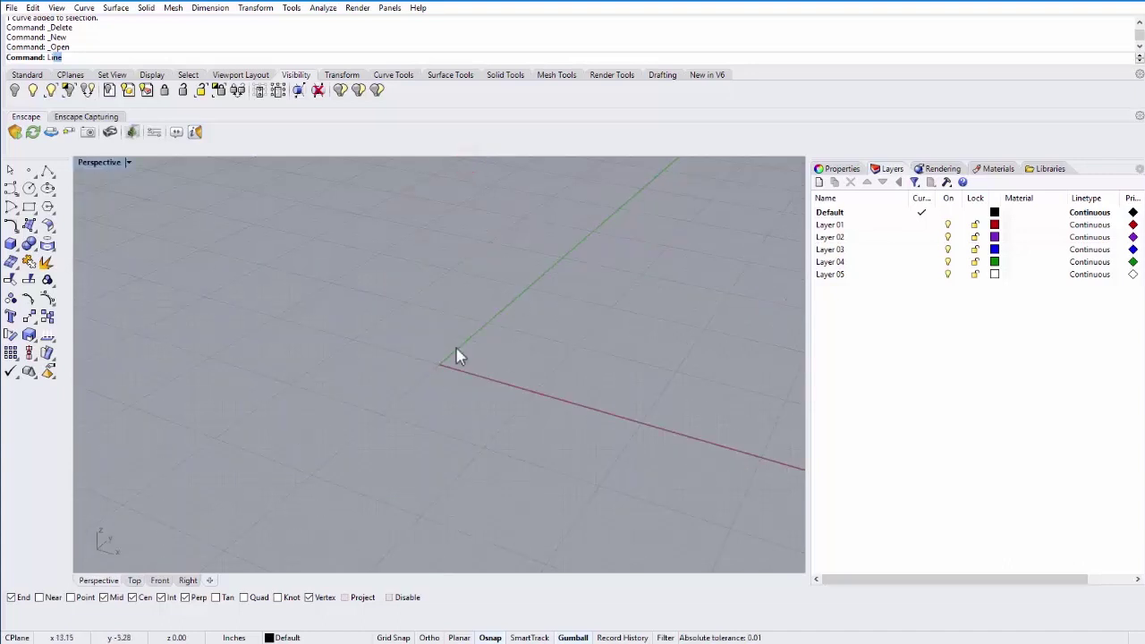
{"action": "double_click", "coordinate": [104, 164]}
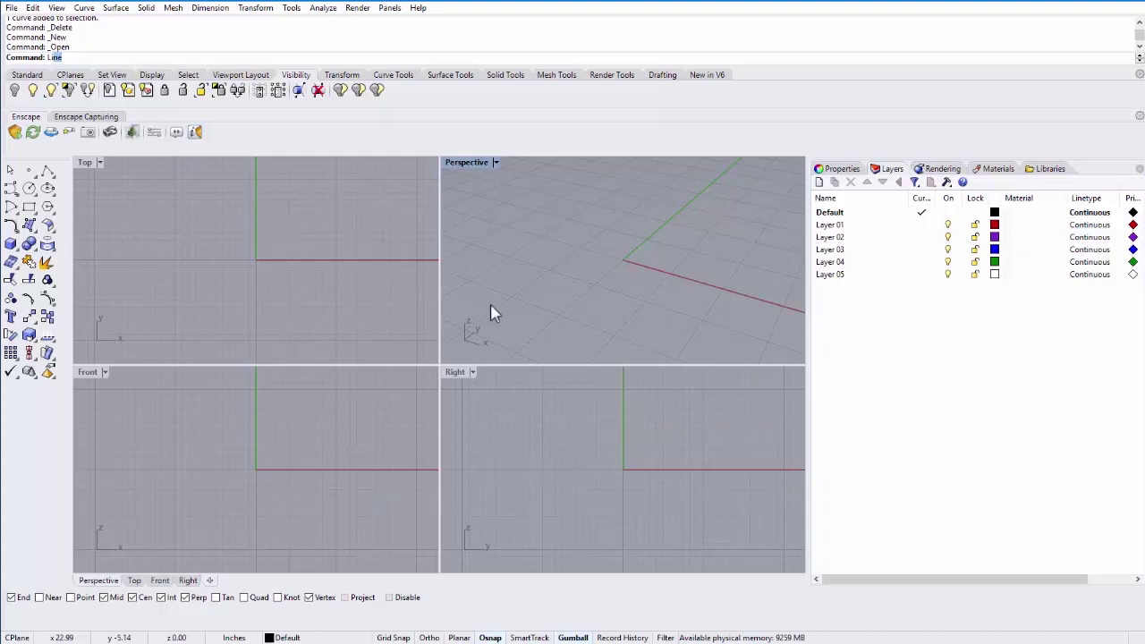
Inspect the Perspective viewport's properties, the layer list and the commands available for Layer 01.
{"action": "left_click", "coordinate": [840, 169]}
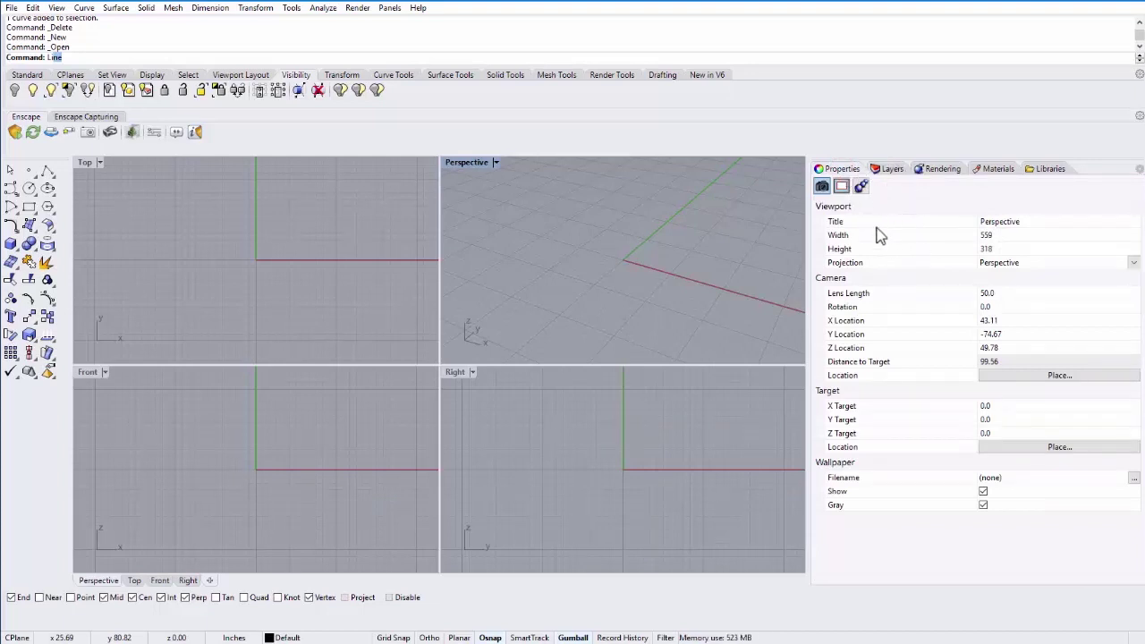
{"action": "left_click", "coordinate": [890, 169]}
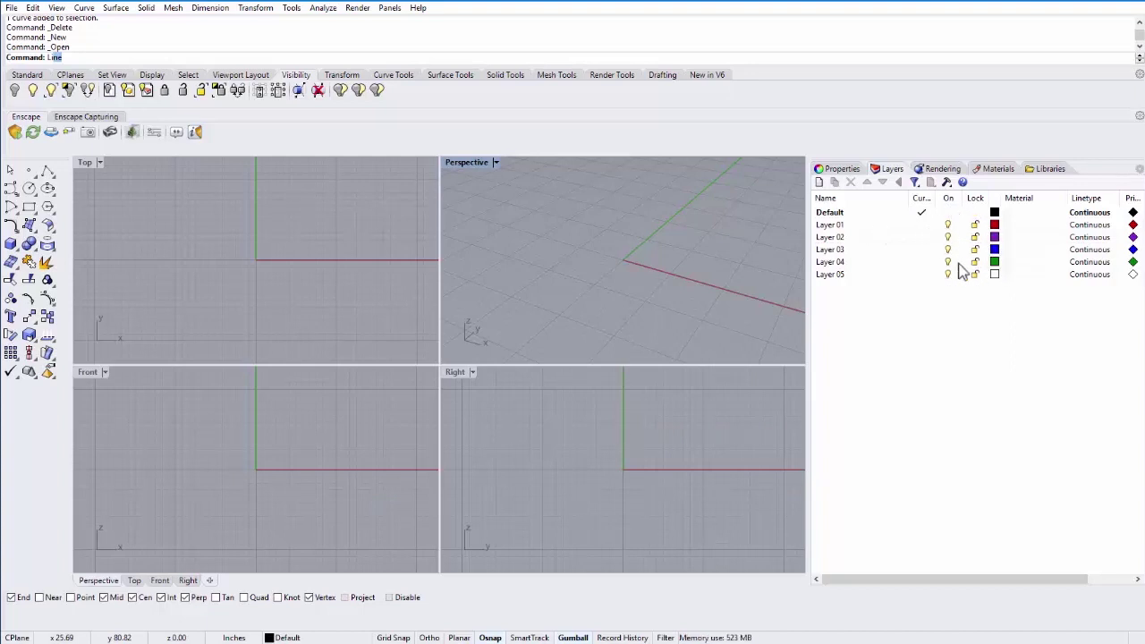
{"action": "right_click", "coordinate": [830, 227]}
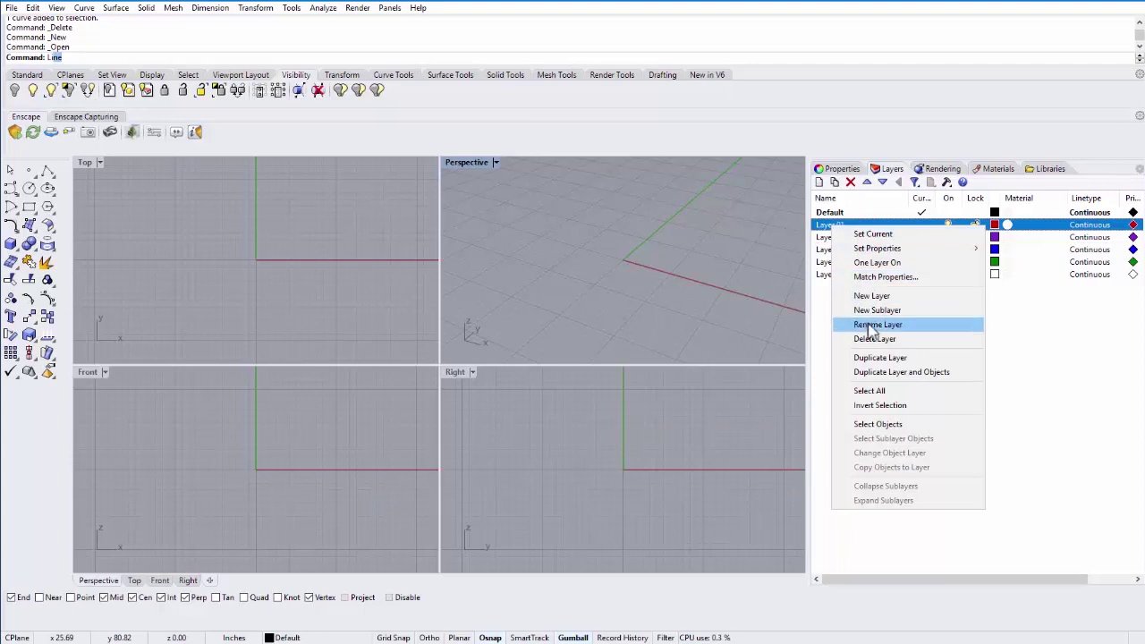
{"action": "left_click", "coordinate": [655, 262]}
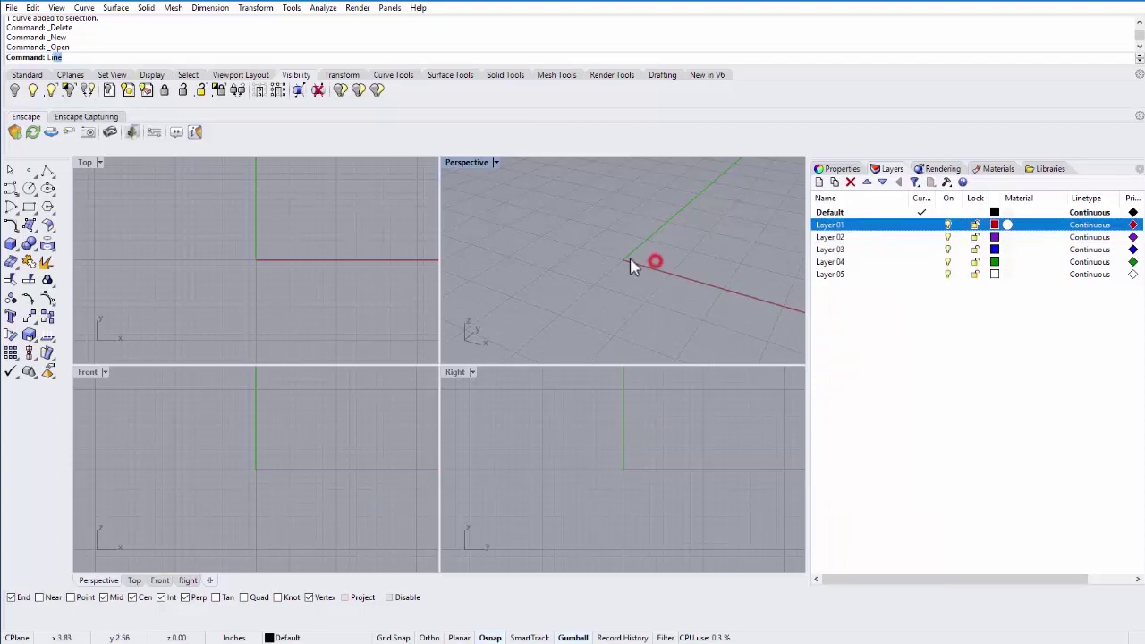
Turn object snapping off and on again, and activate the Front viewport.
{"action": "left_click", "coordinate": [490, 636]}
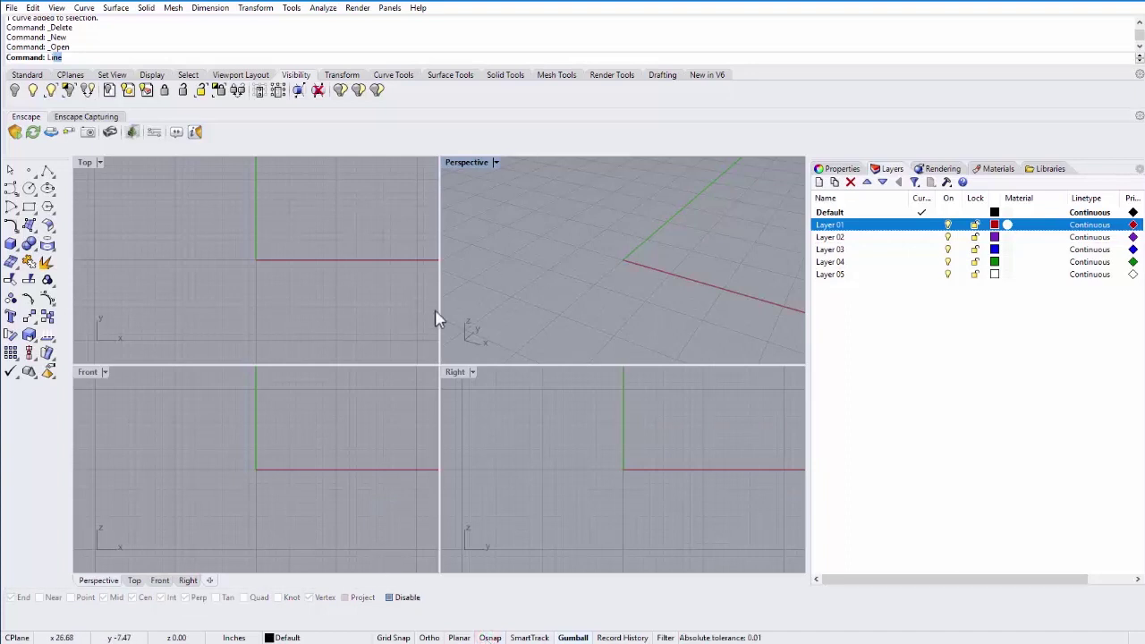
{"action": "left_click", "coordinate": [489, 637]}
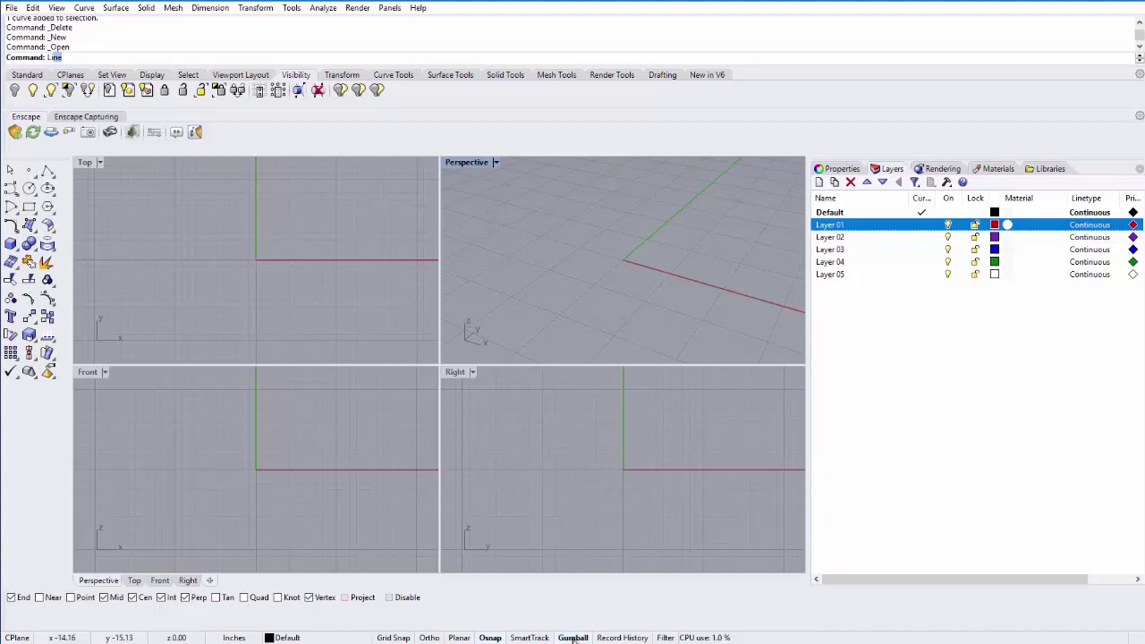
{"action": "left_click", "coordinate": [165, 428]}
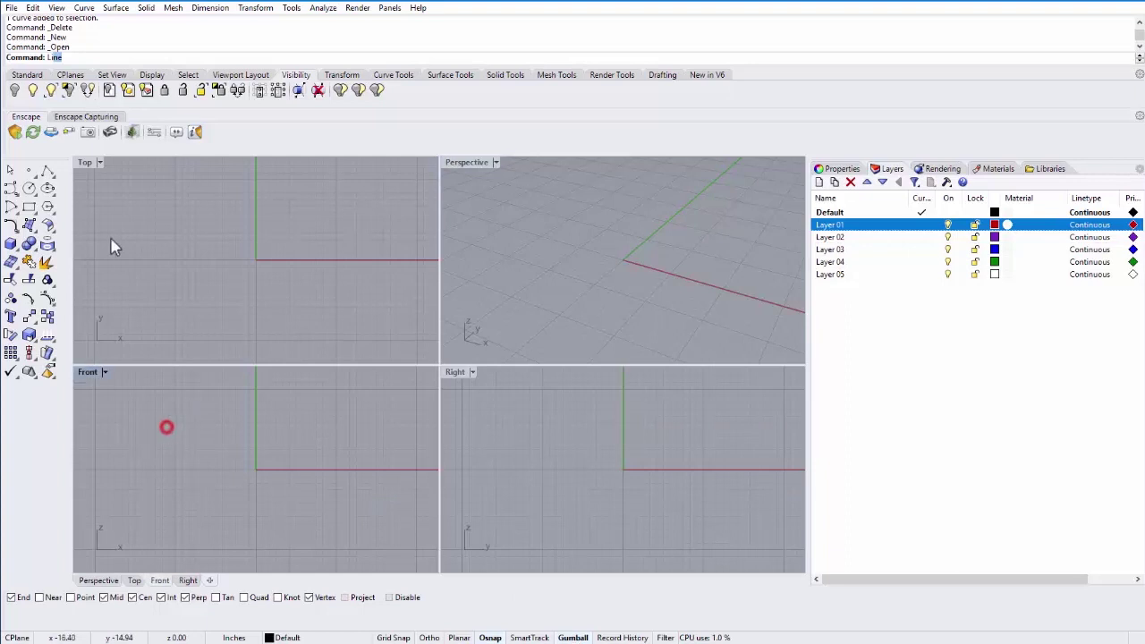
Set the Top viewport's display mode to Wireframe and open its Set View options.
{"action": "left_click", "coordinate": [85, 165]}
{"action": "left_click", "coordinate": [99, 164]}
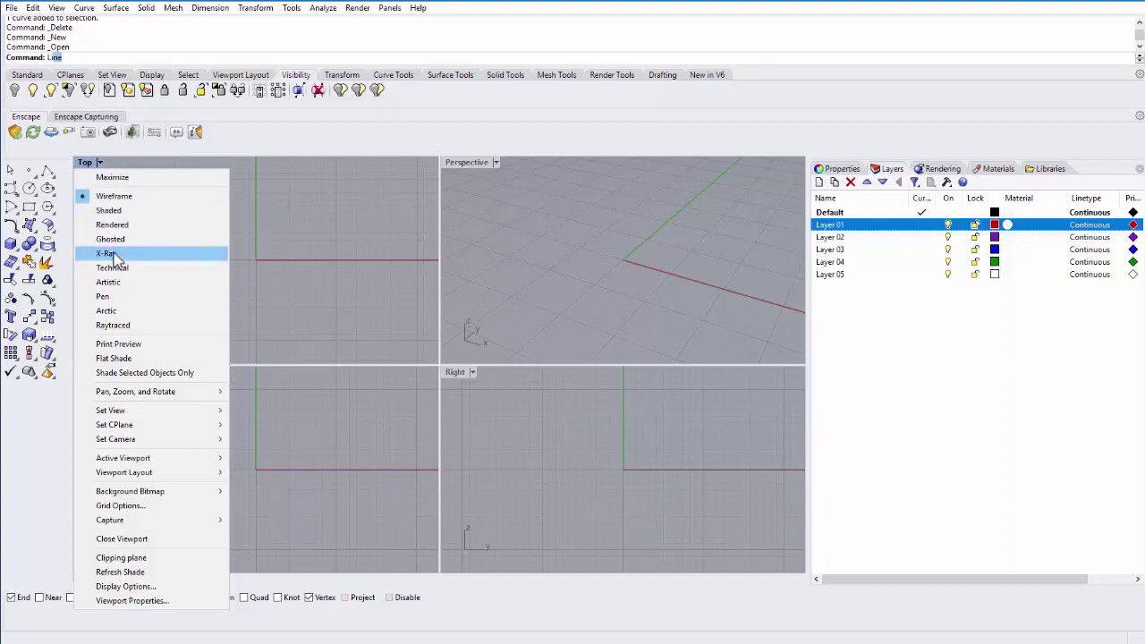
{"action": "left_click", "coordinate": [119, 199]}
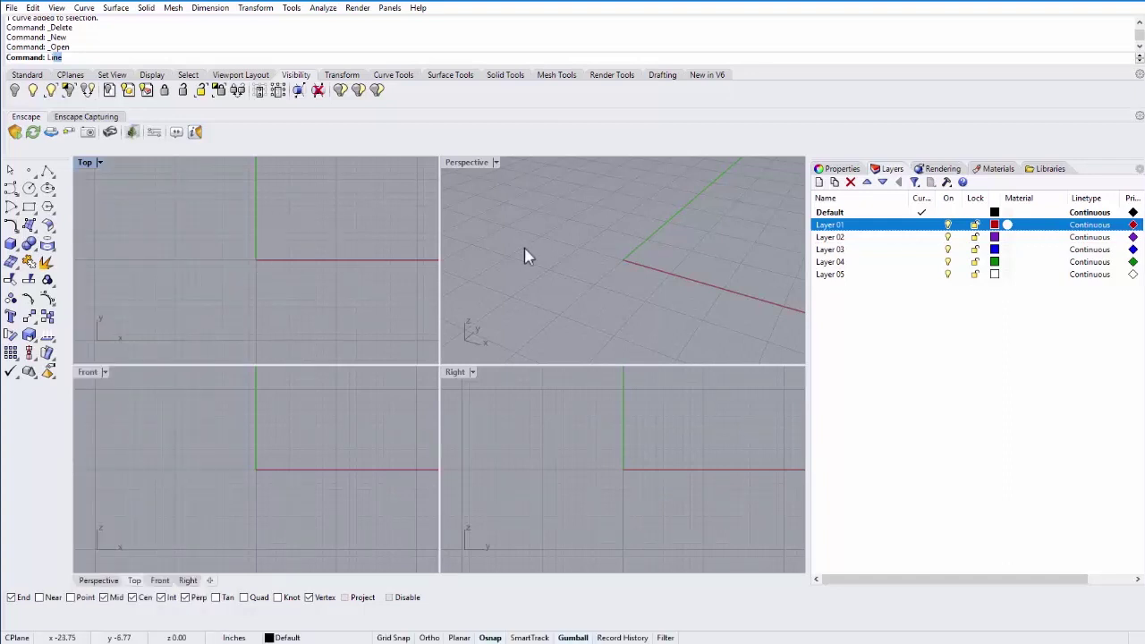
{"action": "left_click", "coordinate": [99, 166]}
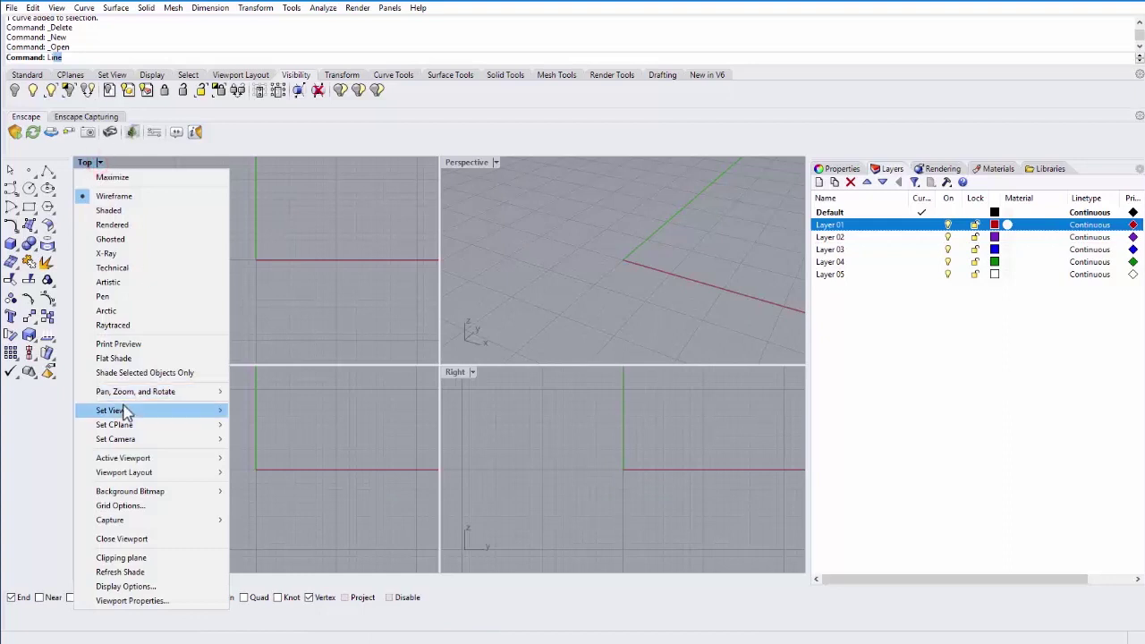
{"action": "mouse_move", "coordinate": [122, 410]}
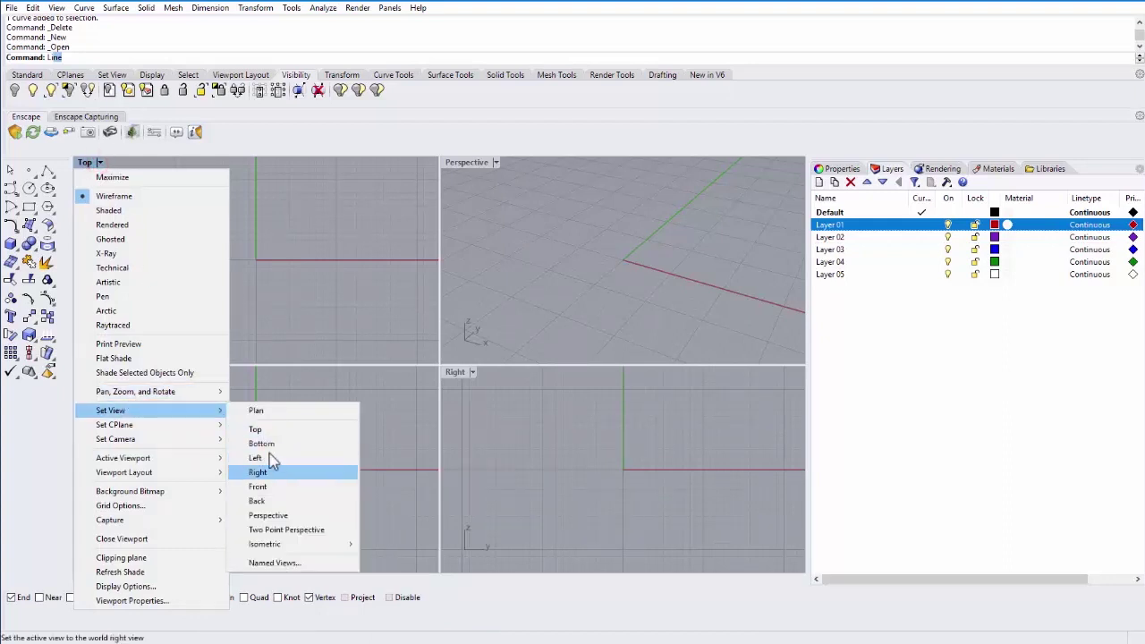